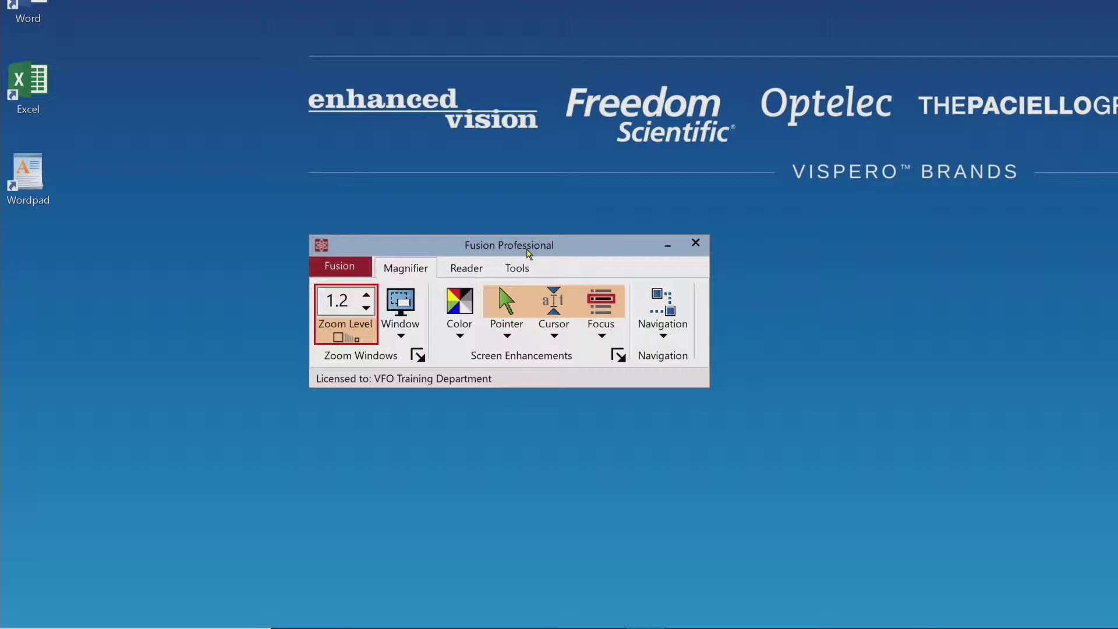
Step: Browse the Fusion menu's Screen Shade, Help and Learning, and Configurations options, then close it
key("alt+f")
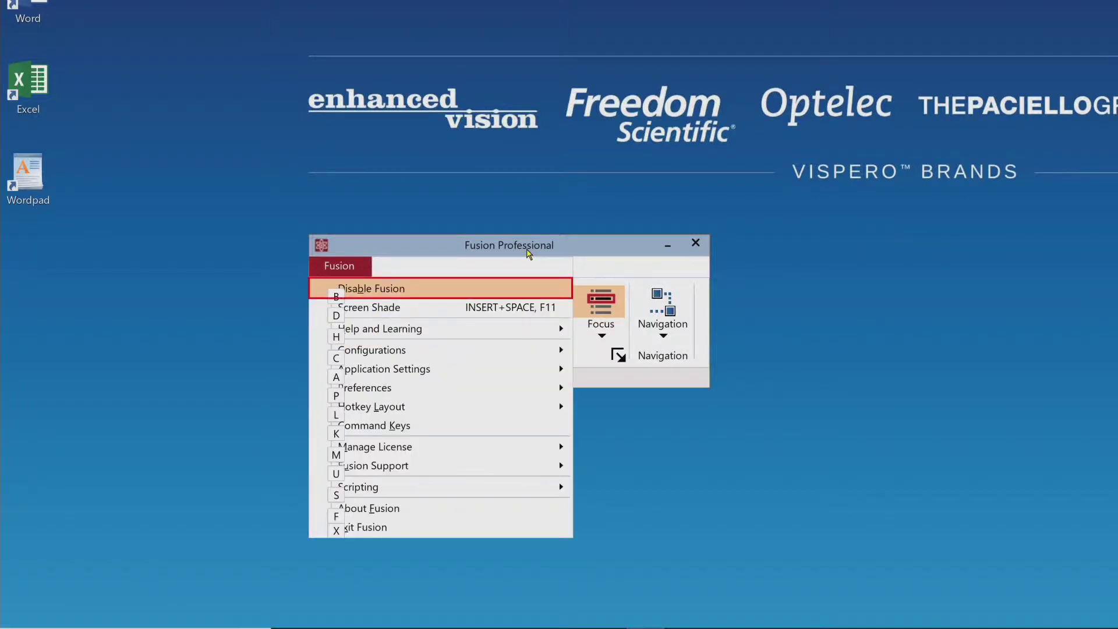
key("Down")
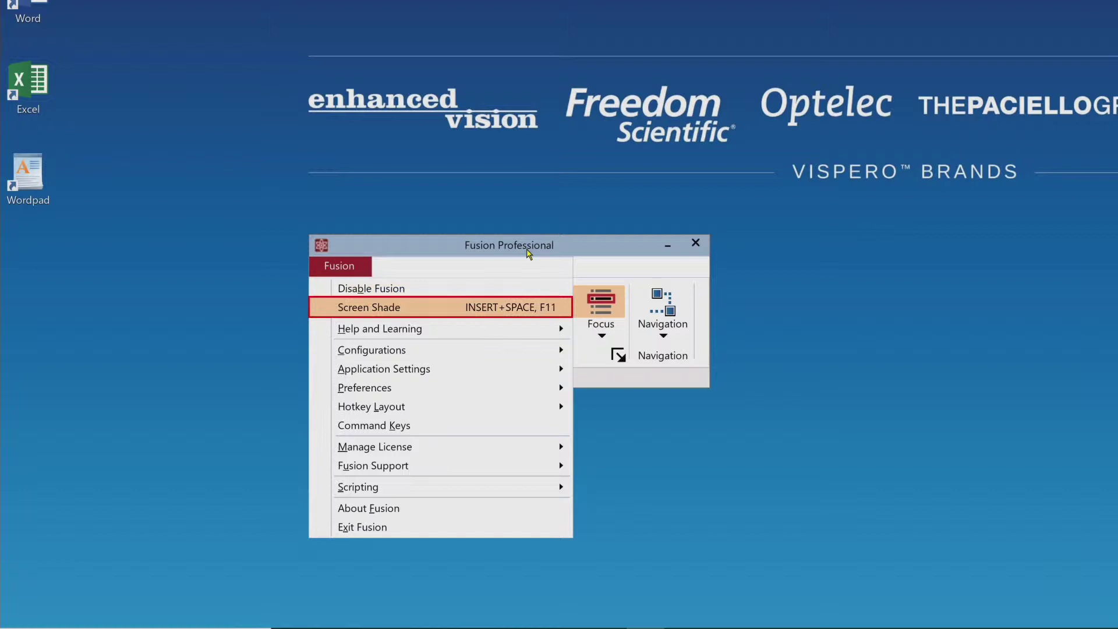
key("Down")
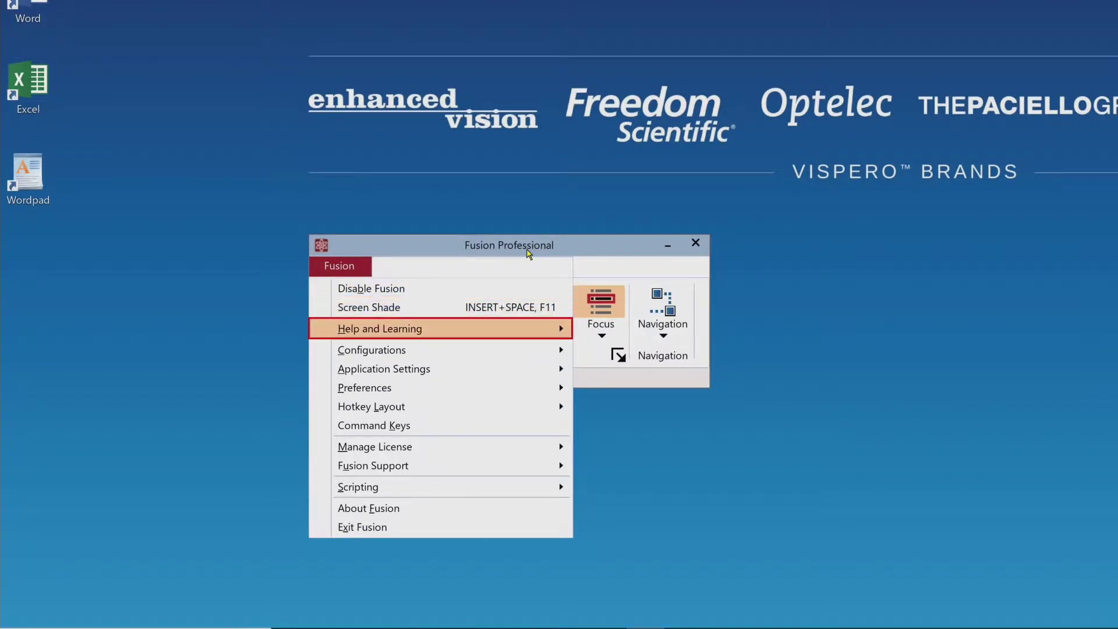
key("Down")
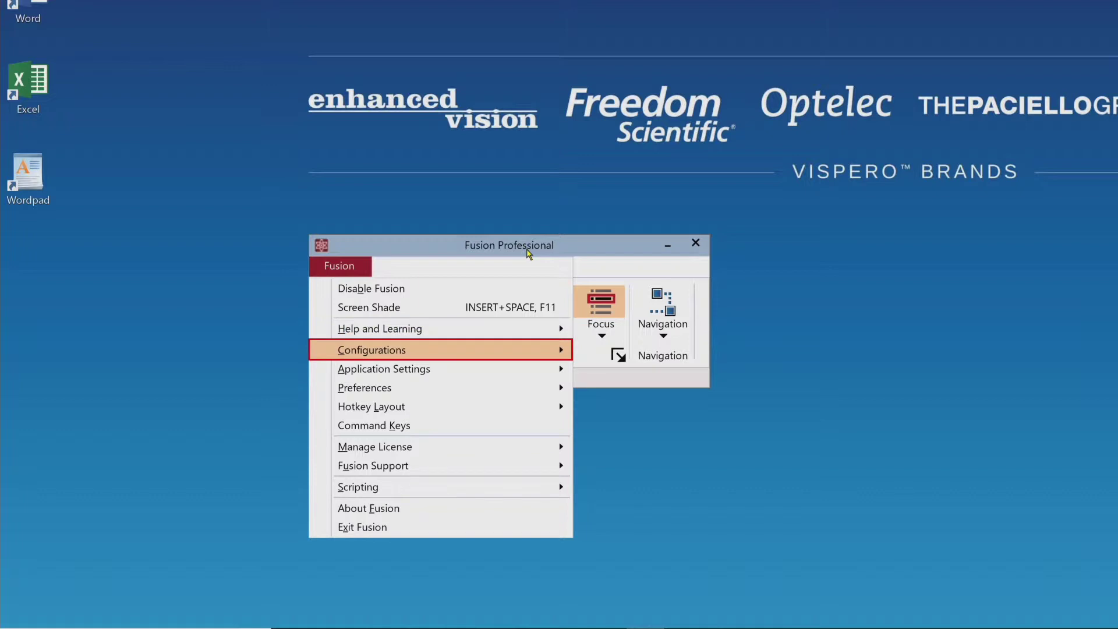
key("Escape")
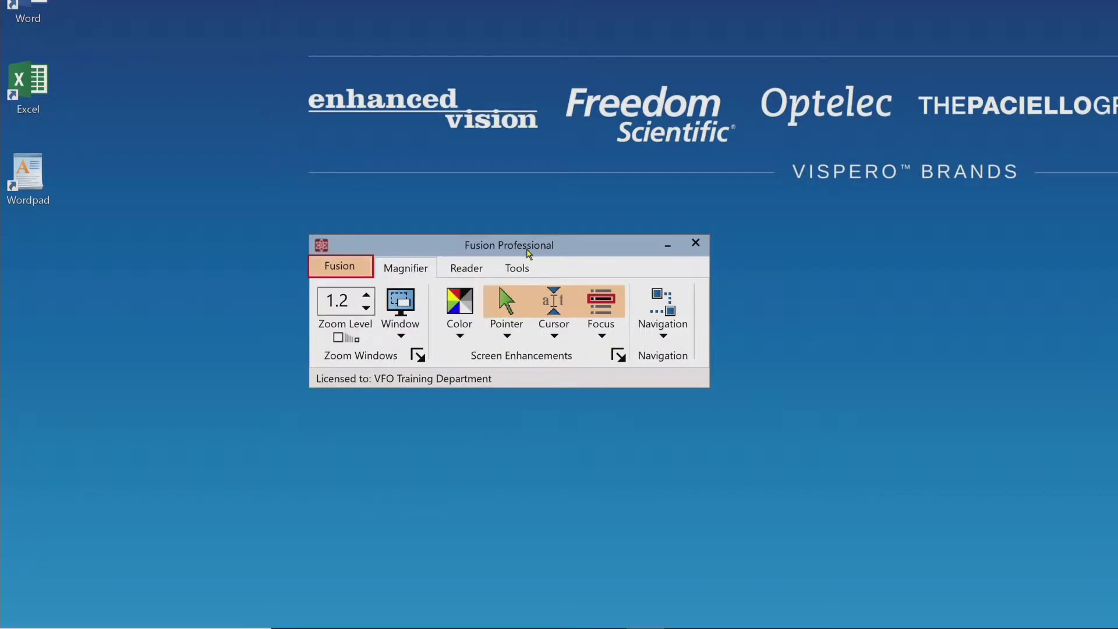
Step: Move to the Magnifier features and step the zoom level up to 1.4, then back to 1.2
key("Right")
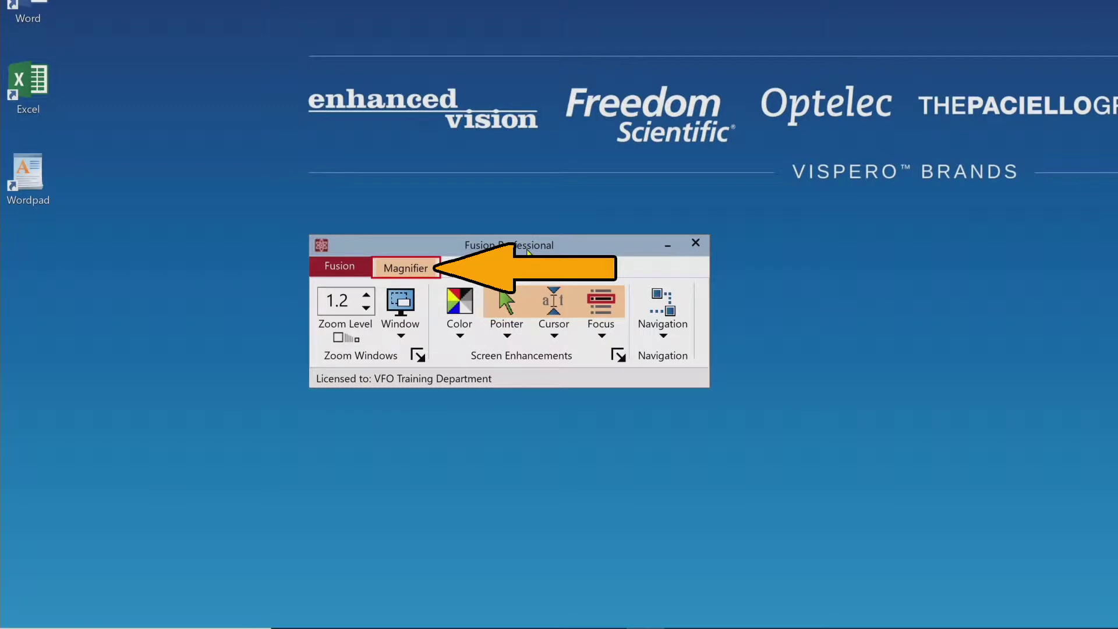
key("Down")
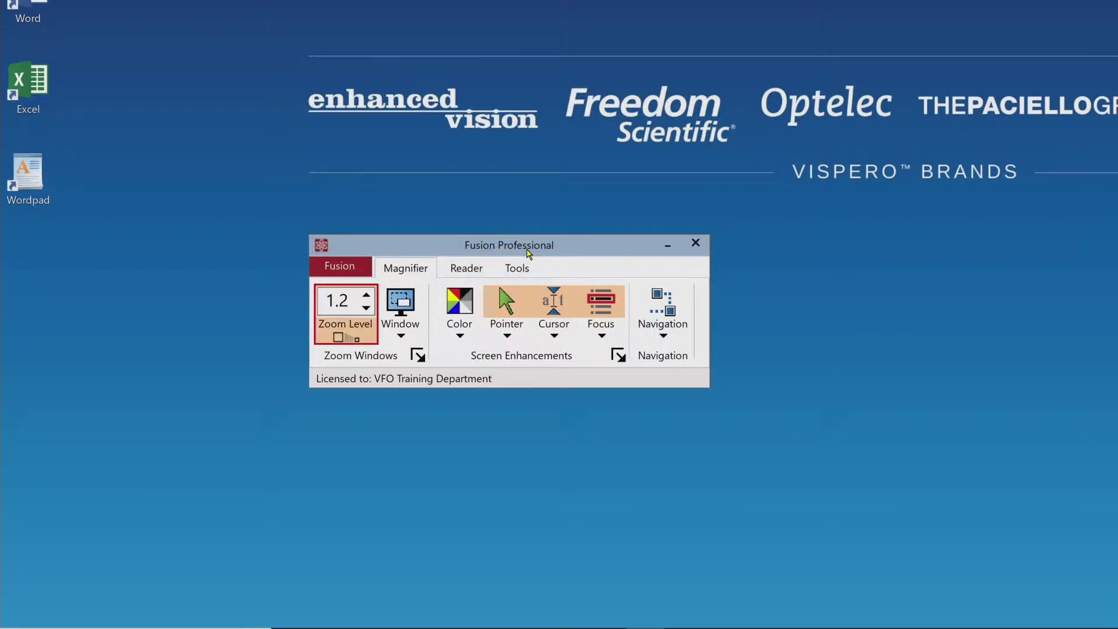
key("Up")
key("Up")
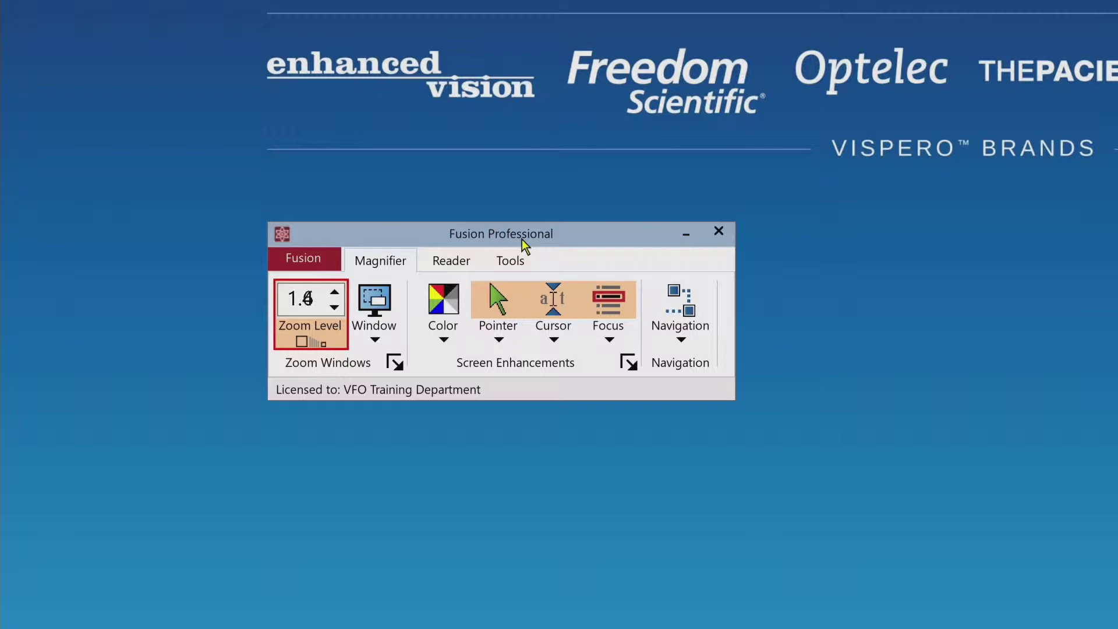
key("Down")
key("Down")
Step: Tab through zoom window, color, pointer, cursor, focus and screen enhancement settings, dismissing the color tooltip
key("Tab")
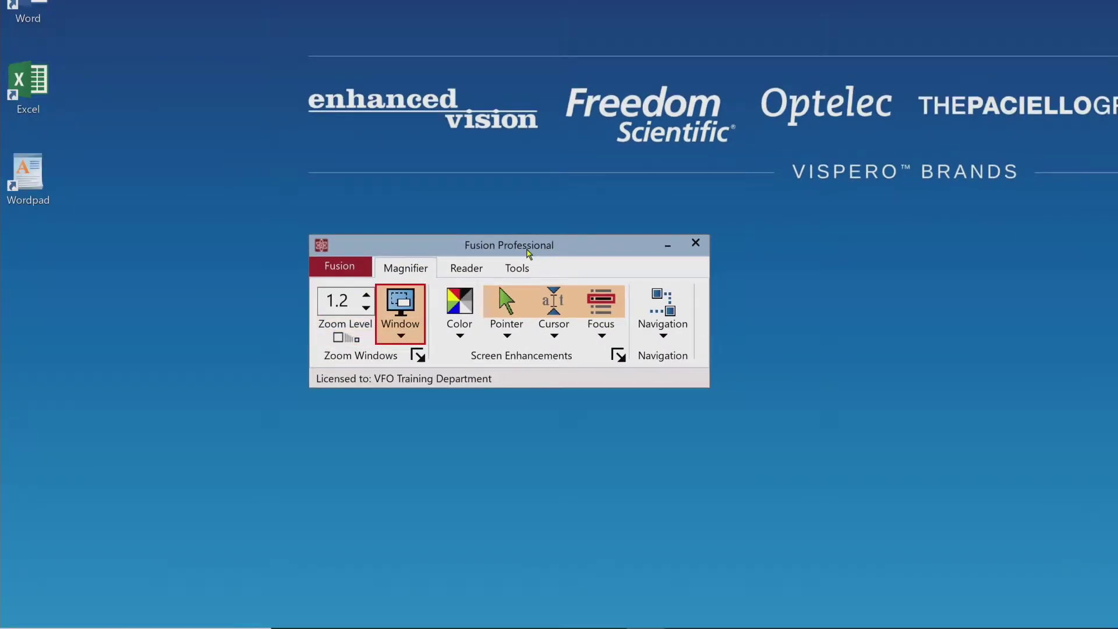
key("Tab")
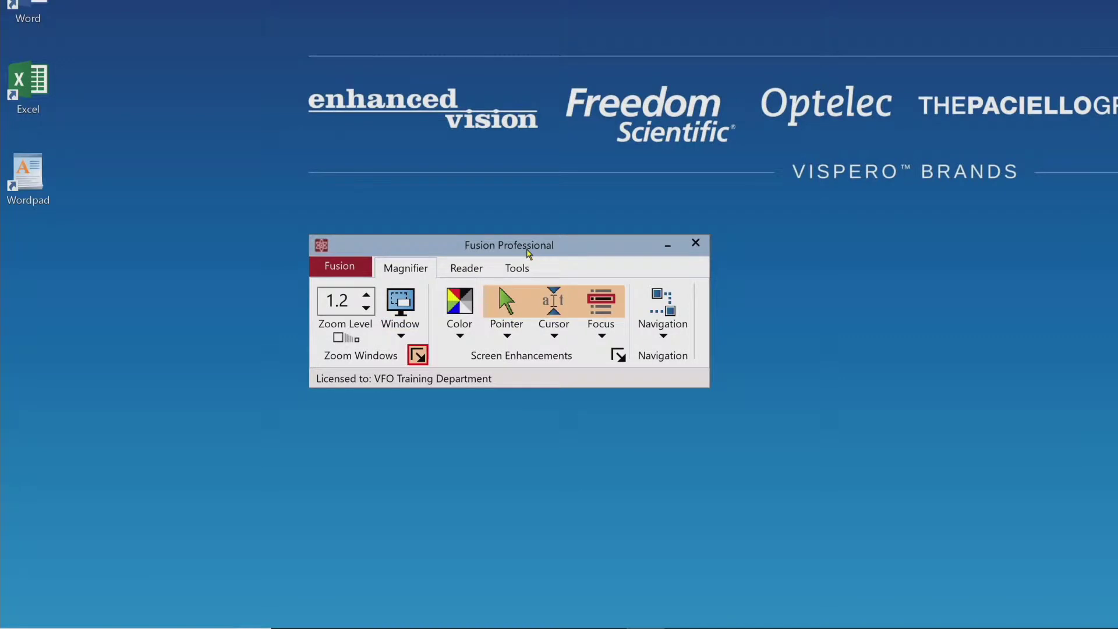
key("Tab")
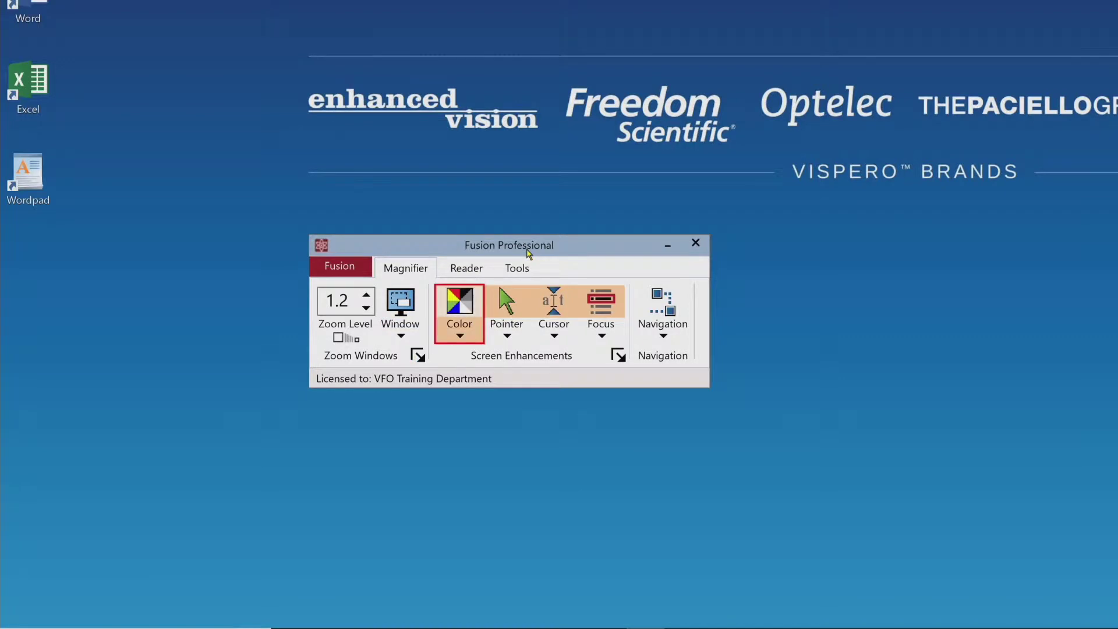
key("Tab")
key("Tab")
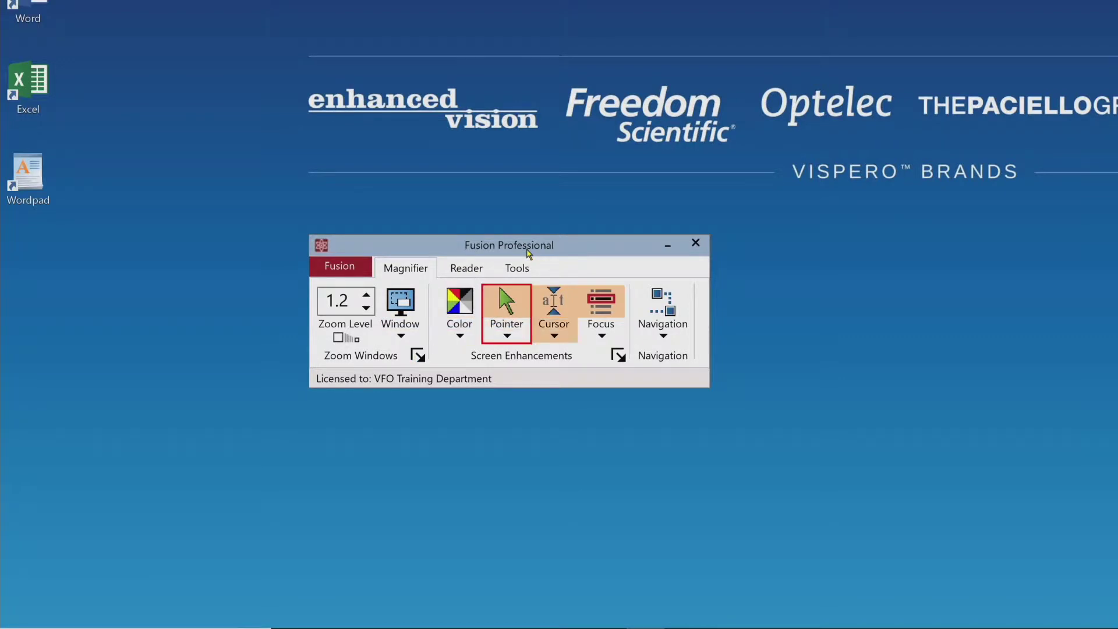
key("Tab")
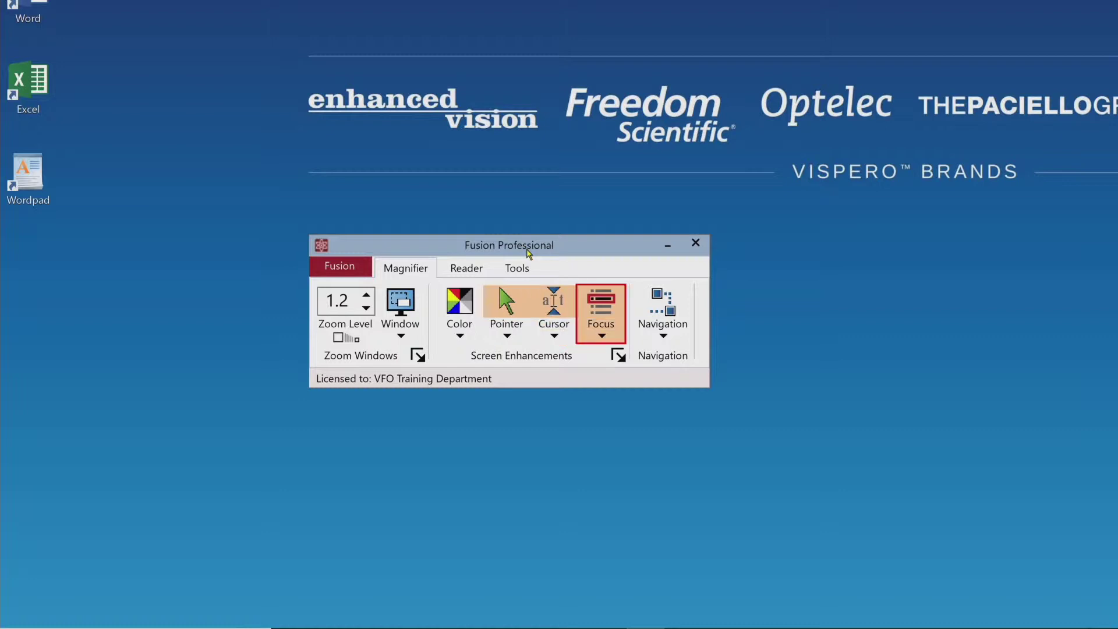
key("Tab")
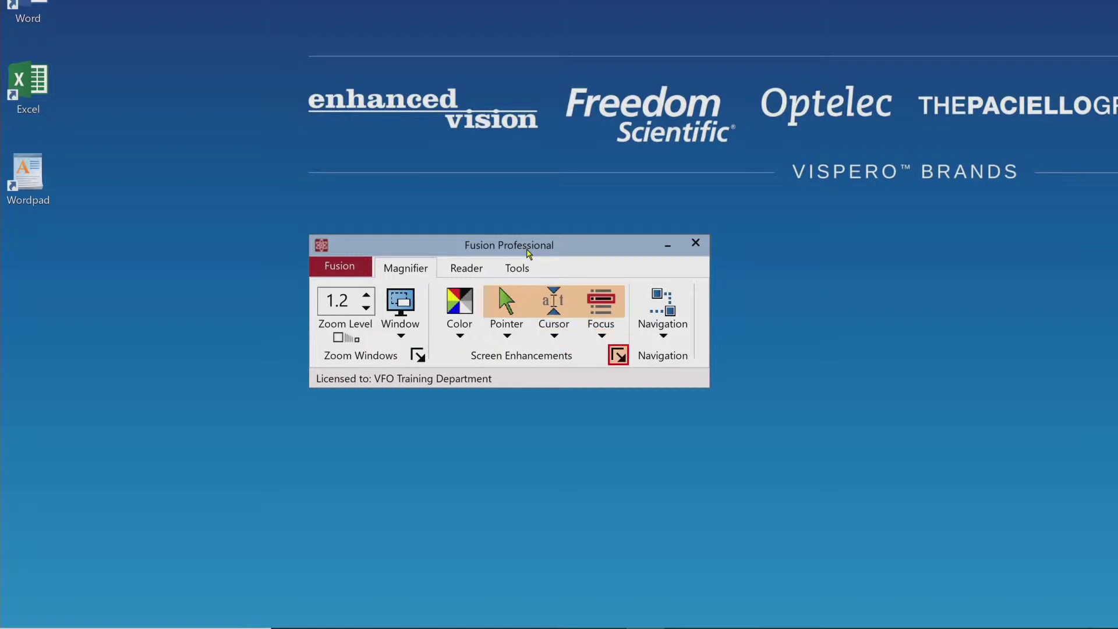
key("Tab")
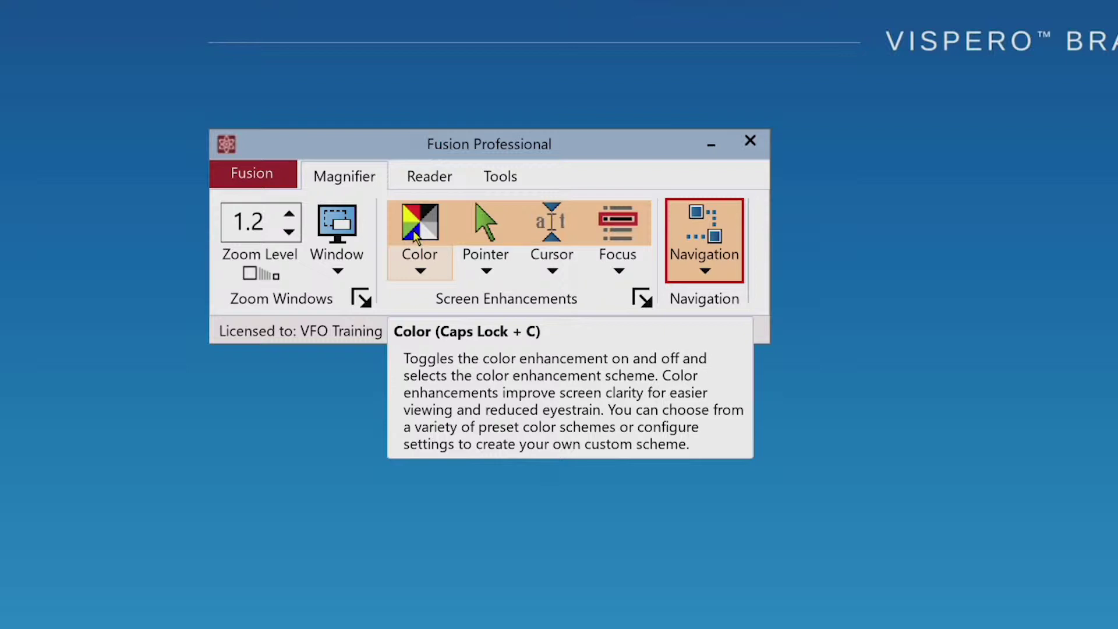
left_click(419, 225)
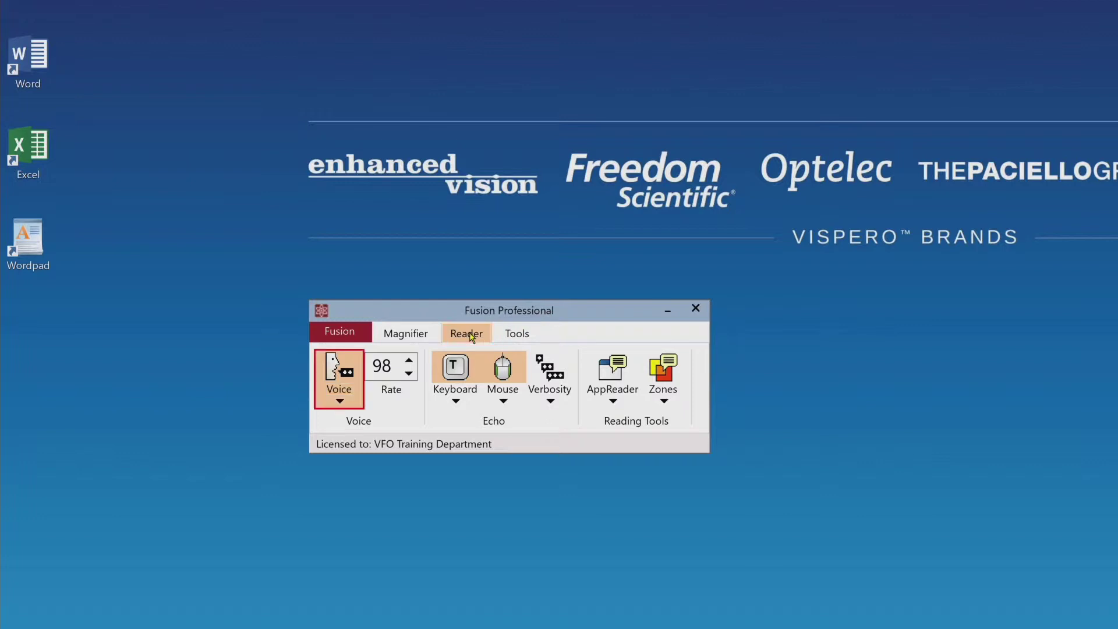
Step: Tab through the Reader features: speech rate, keyboard and mouse echo, verbosity, AppReader and Zones
key("Tab")
key("Tab")
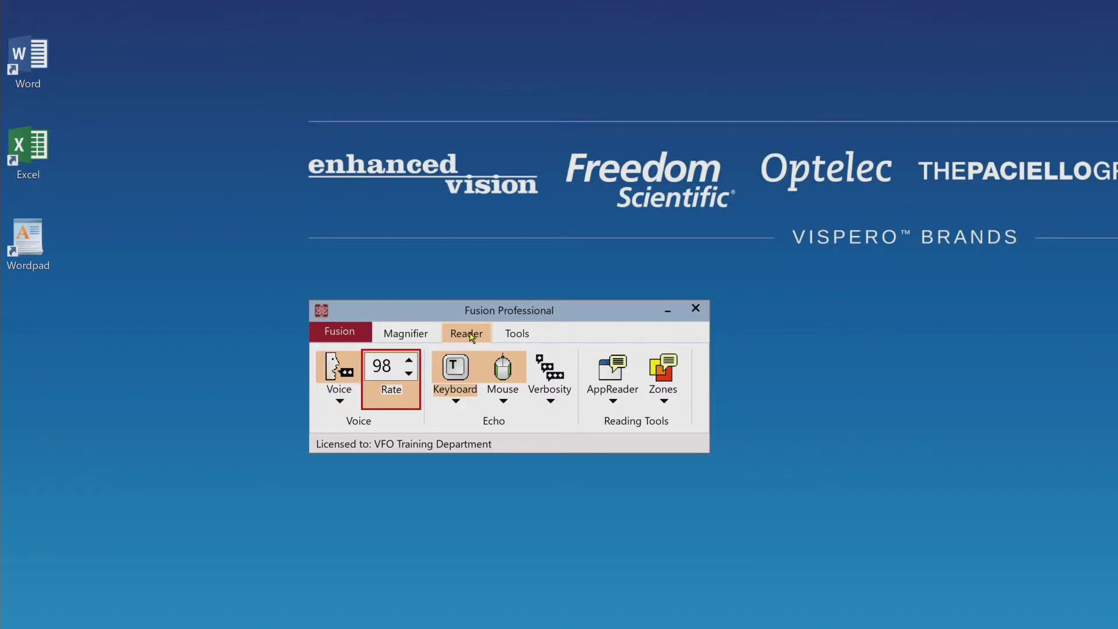
key("Tab")
key("Tab")
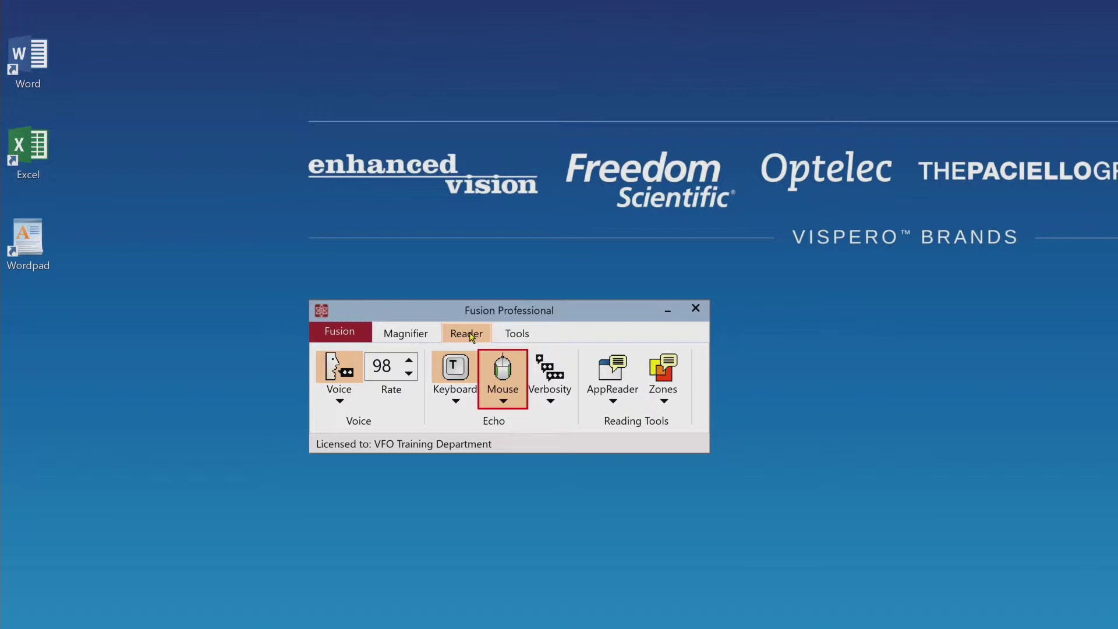
key("Tab")
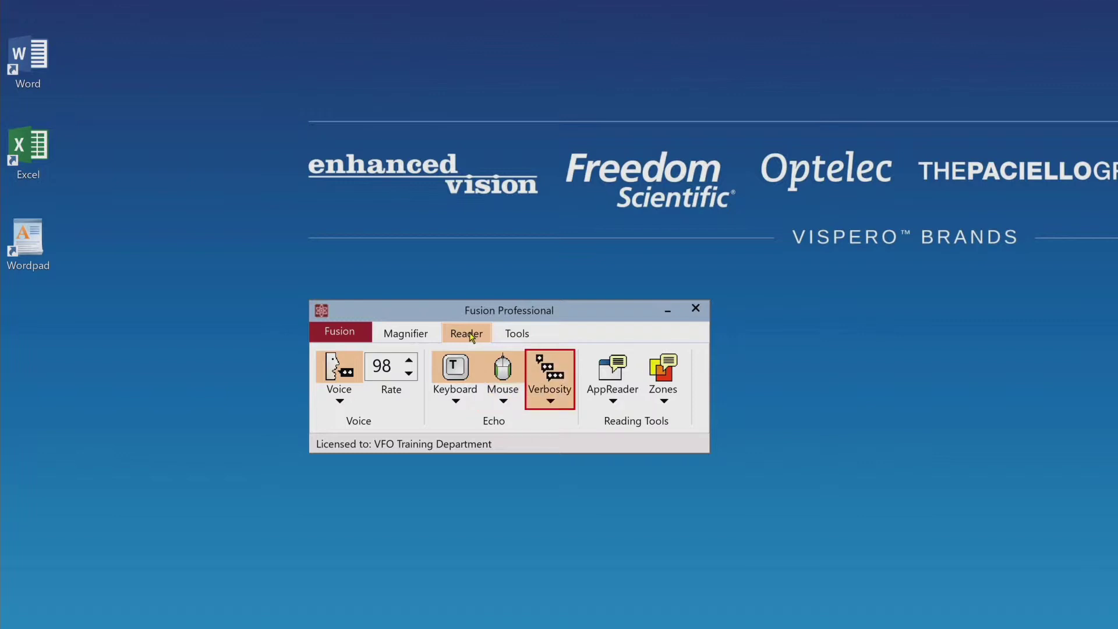
key("Tab")
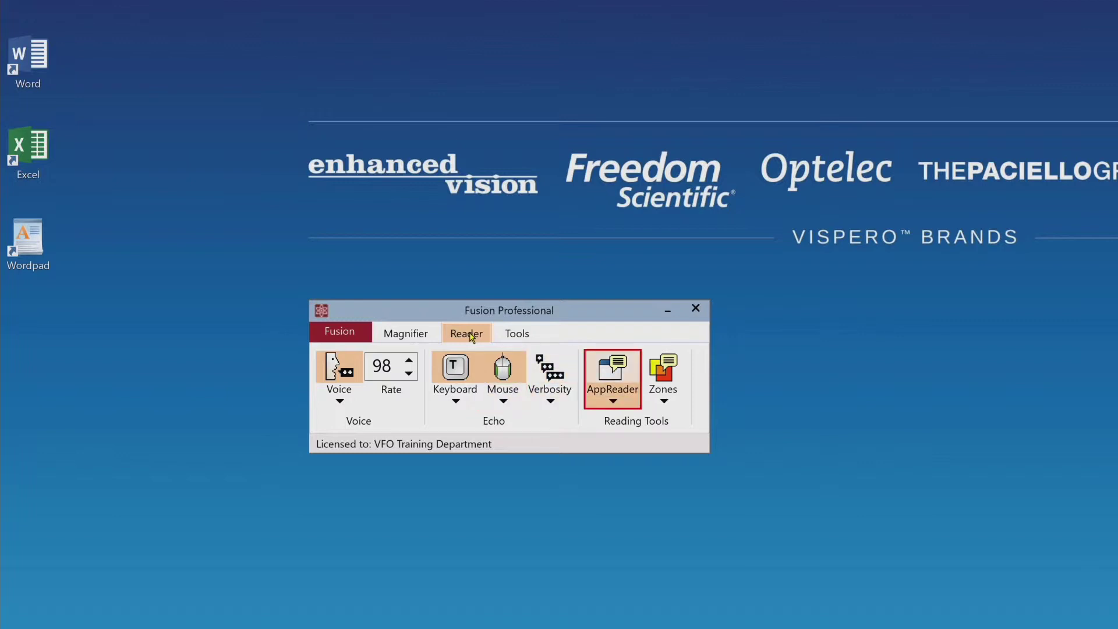
key("Tab")
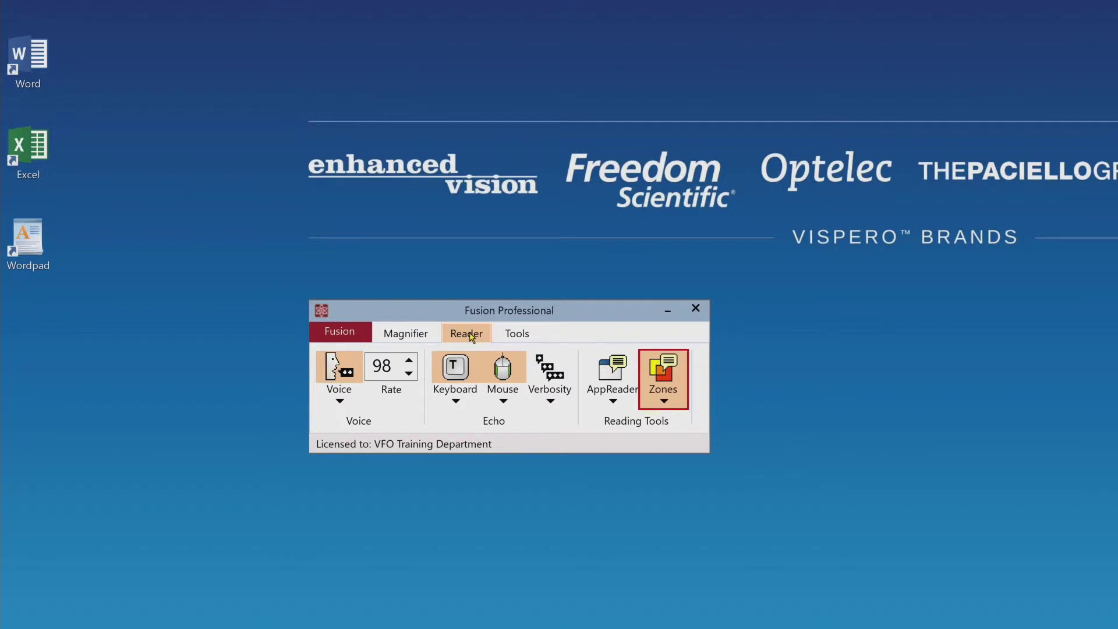
key("Tab")
key("Tab")
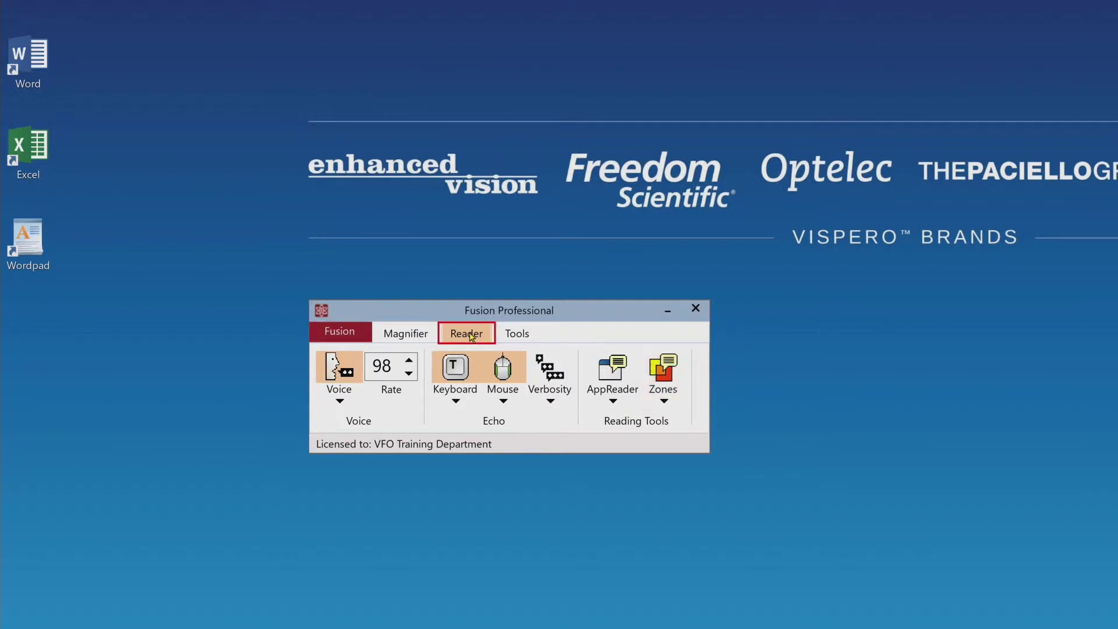
Step: Switch to the Tools features, step through Finder, Camera and OCR, then arrow back toward Magnifier
key("Right")
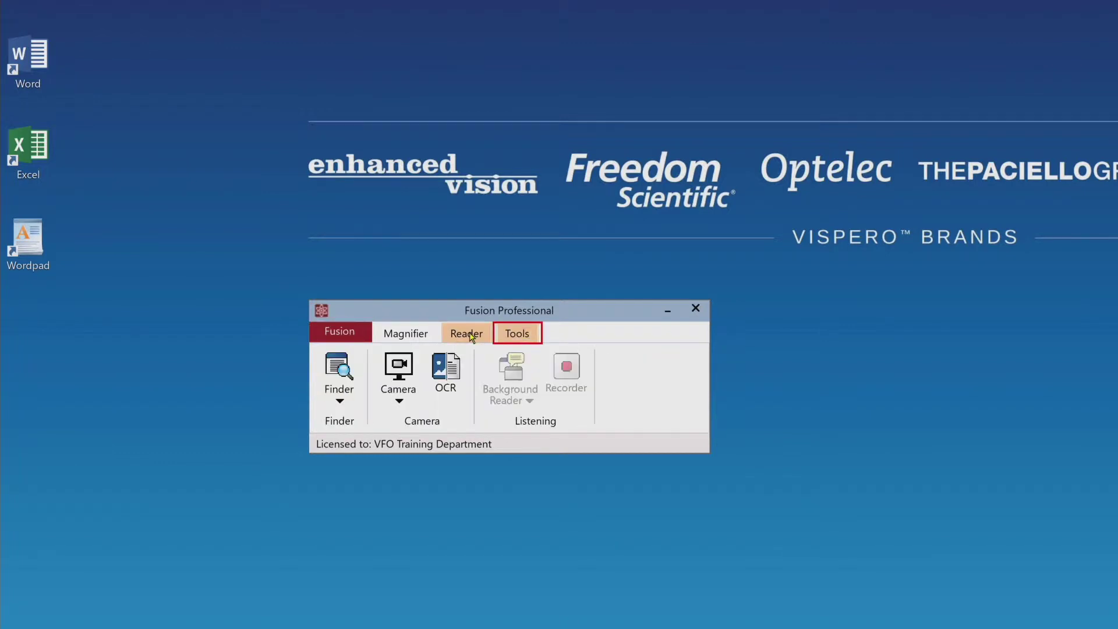
key("Tab")
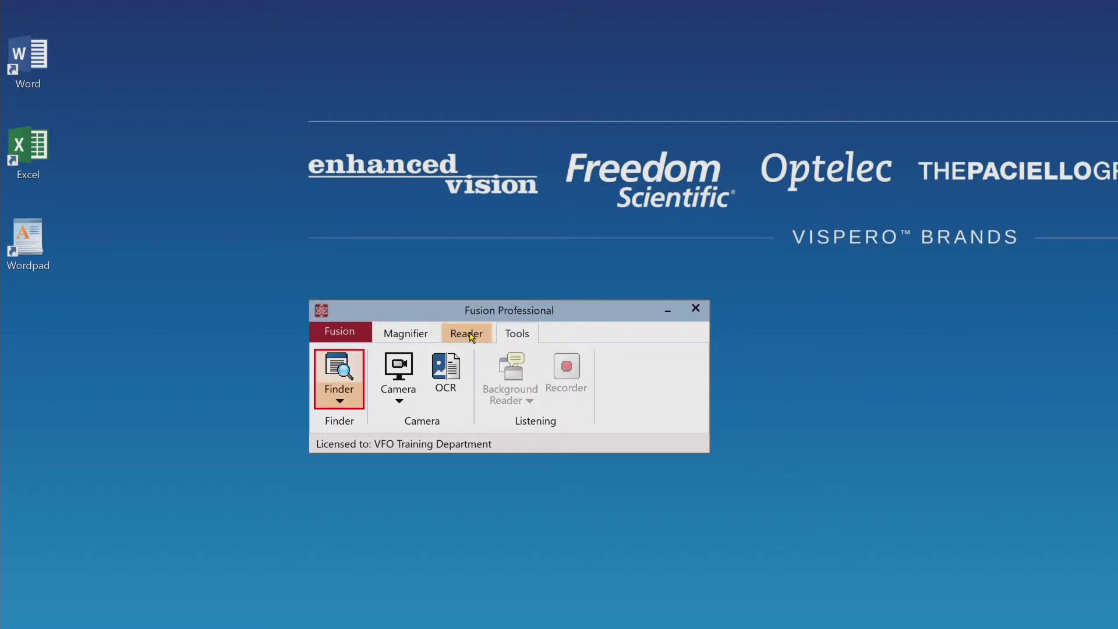
key("Tab")
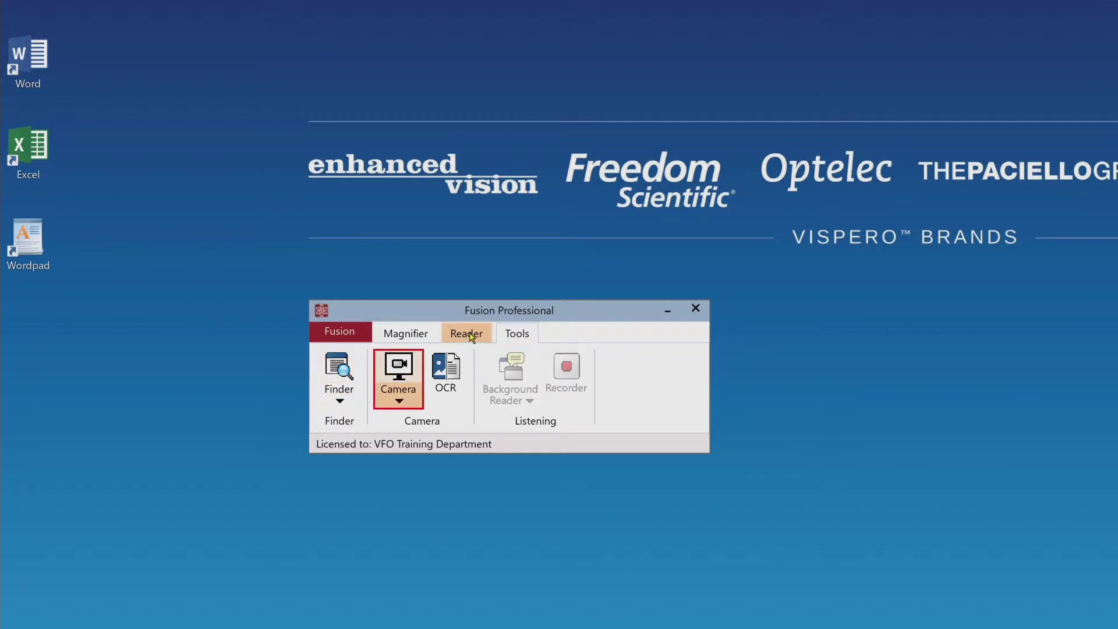
key("Tab")
key("Tab")
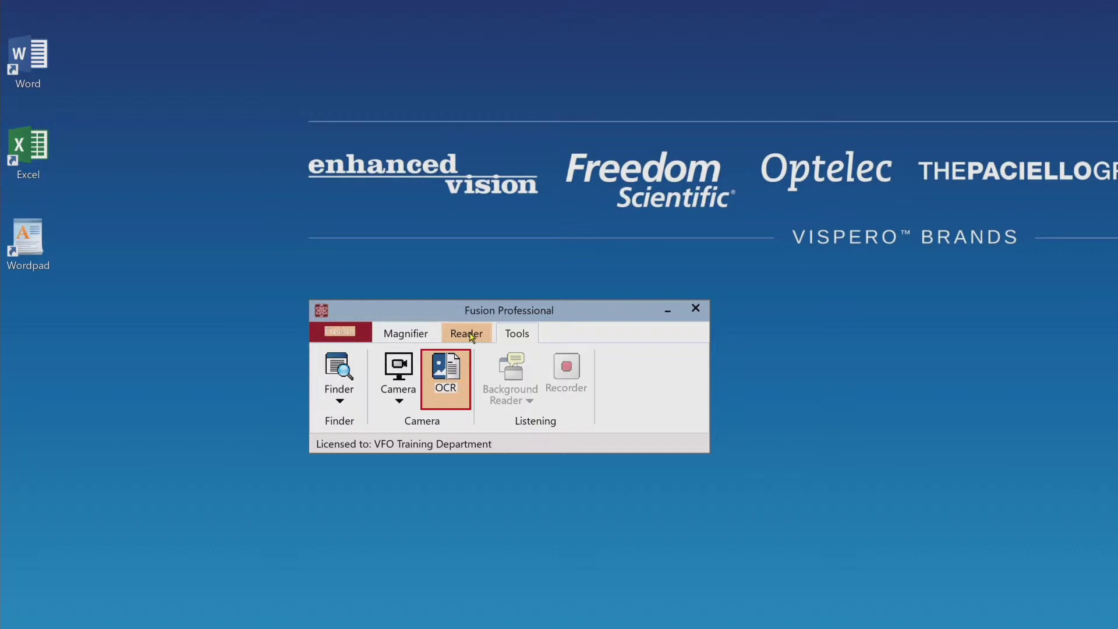
key("Left")
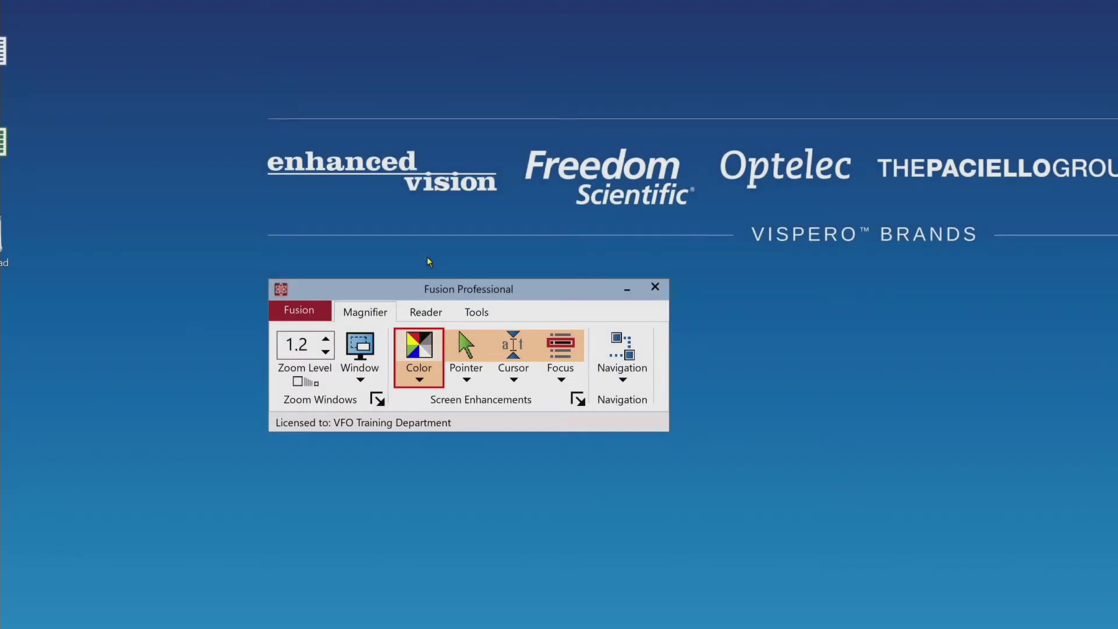
key("Down")
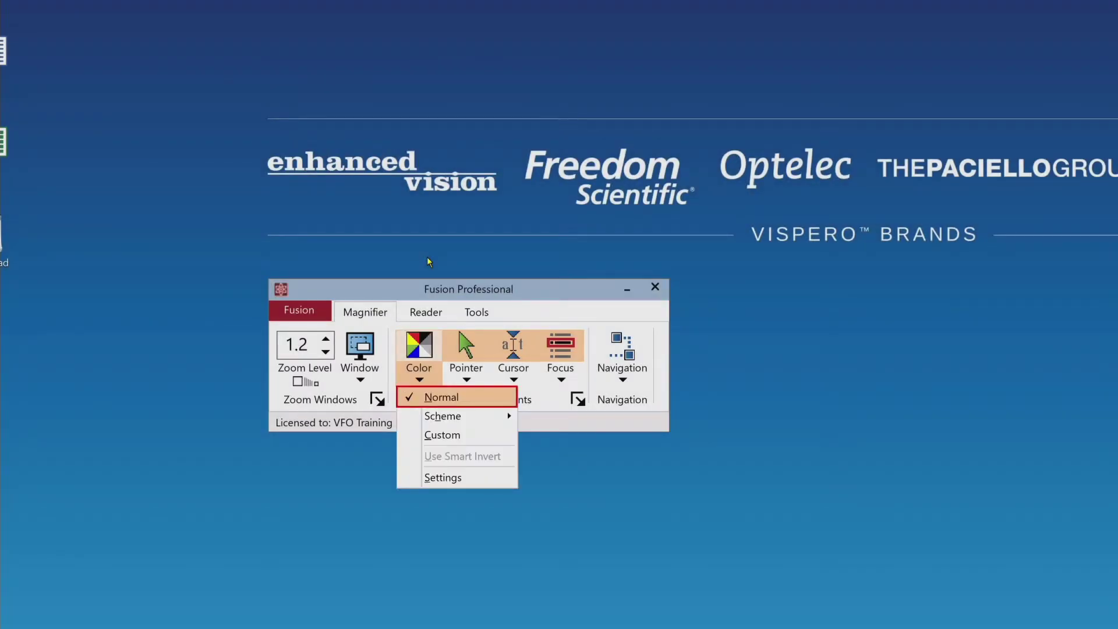
key("Down")
key("Right")
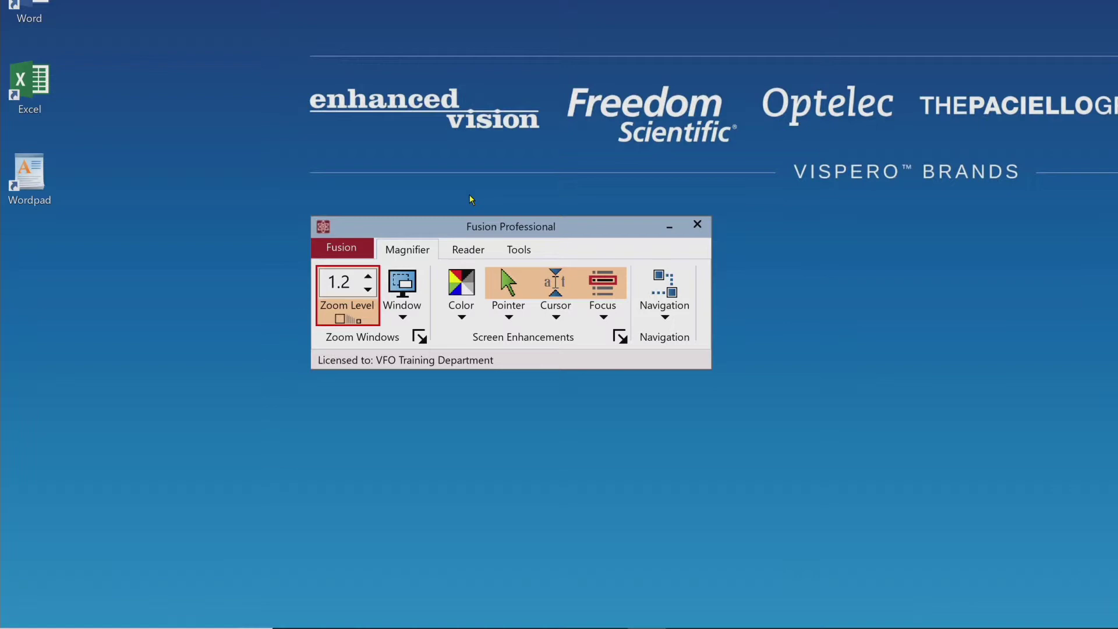
Step: Raise the zoom level to 2.25, lower it back to 1.2, and return focus to Zoom Level
key("Up")
key("Up")
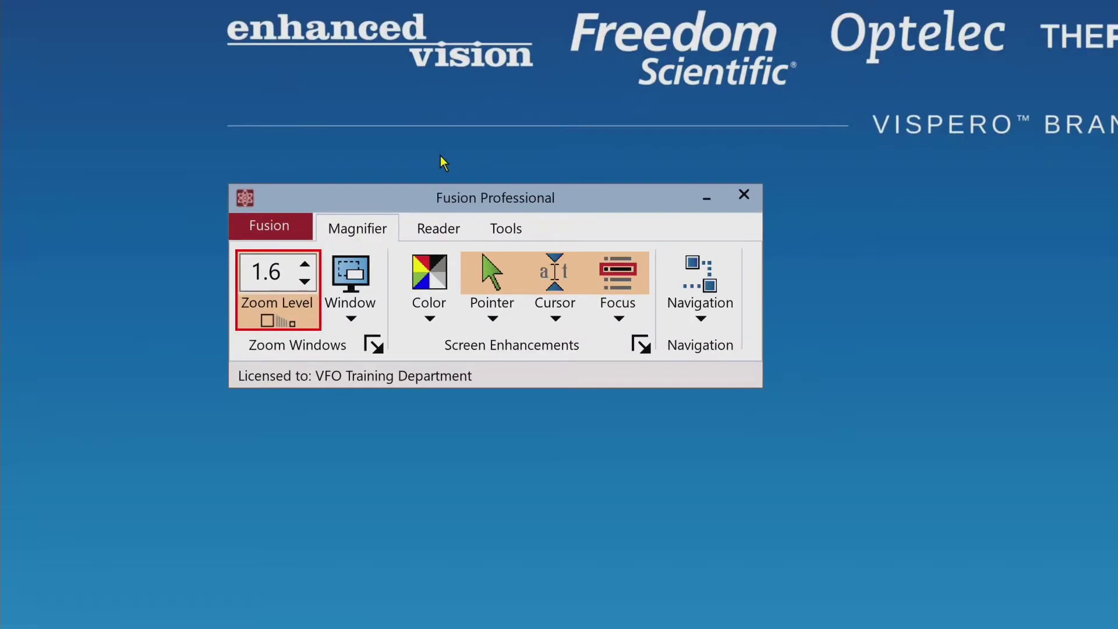
key("Up")
key("Up")
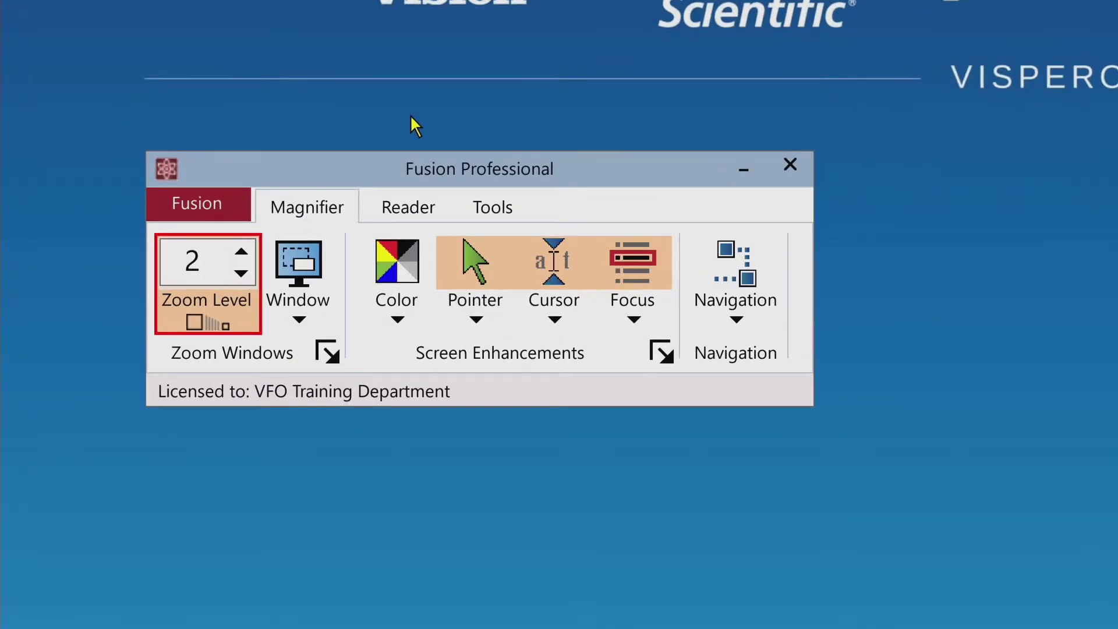
key("Up")
key("Down")
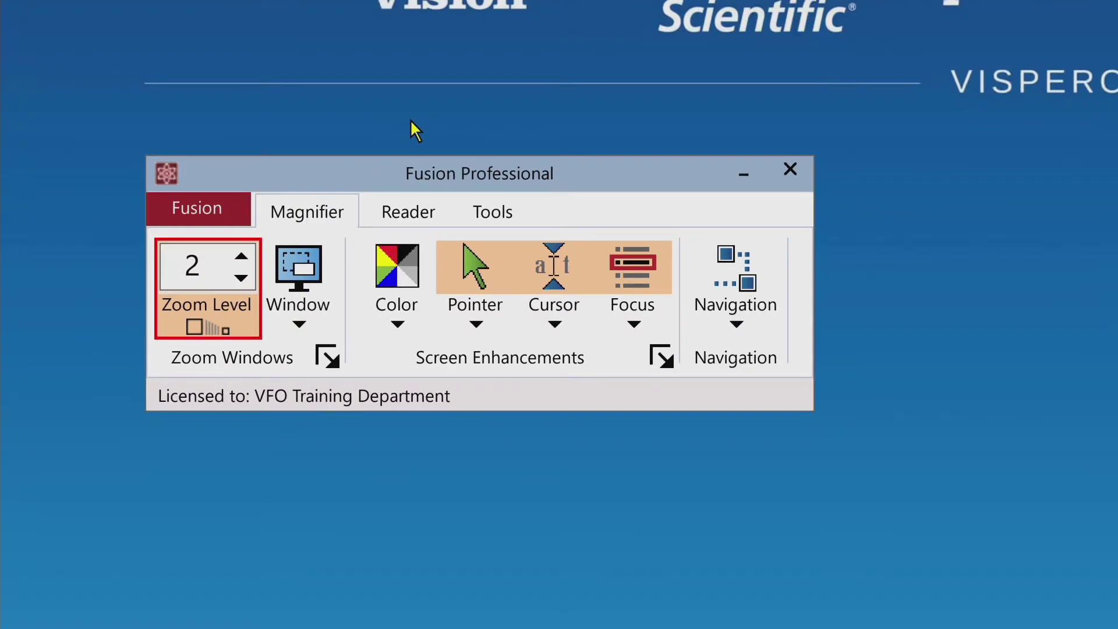
key("Down")
key("Down")
key("Down")
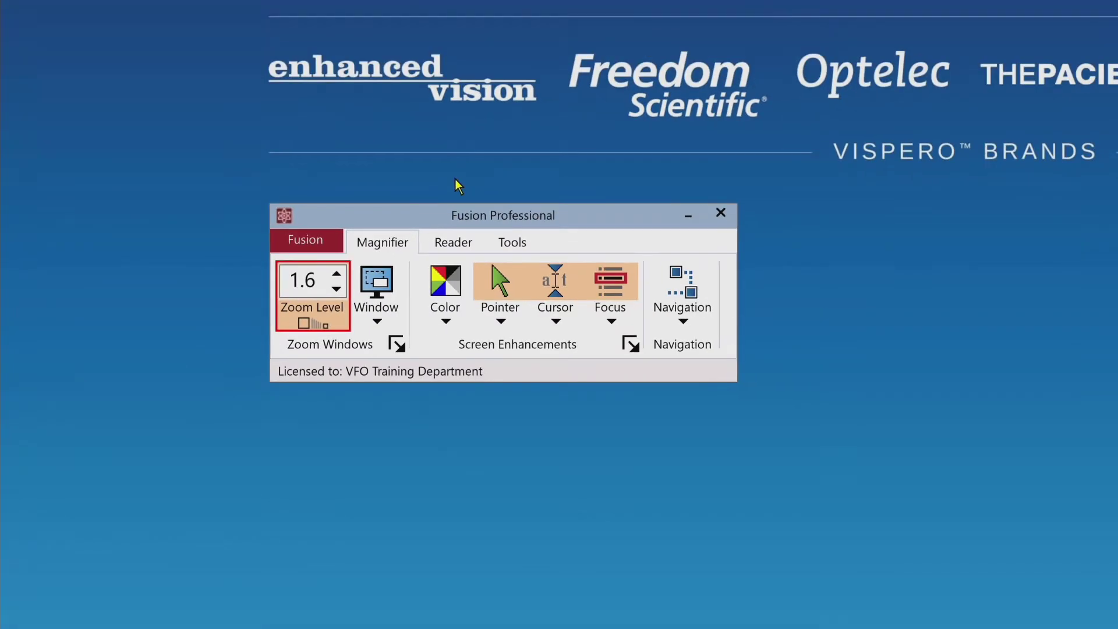
key("Down")
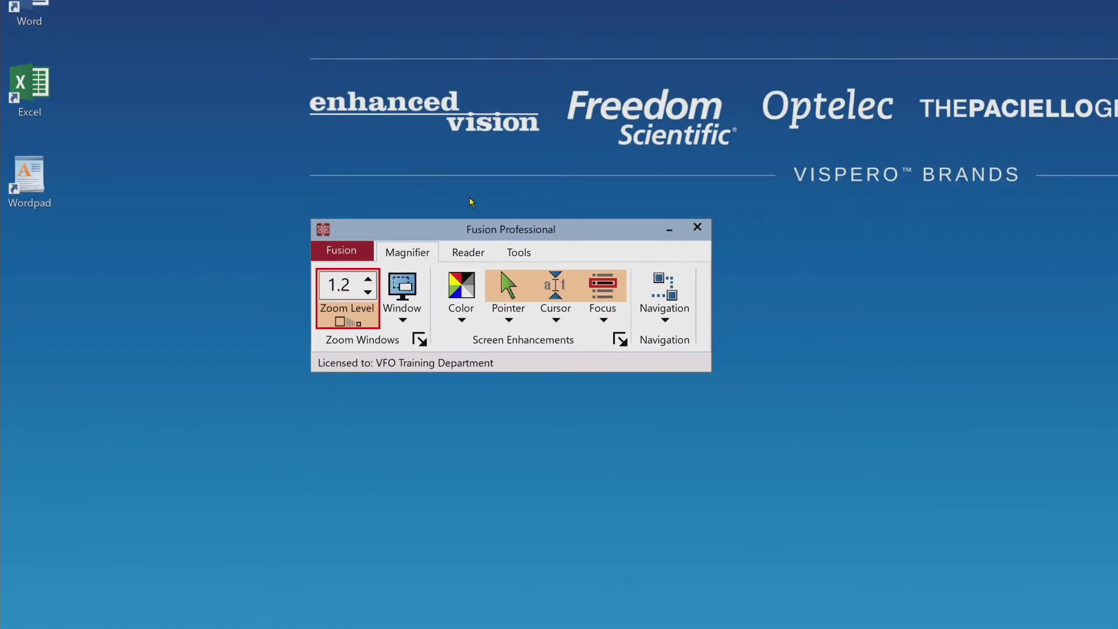
key("Tab")
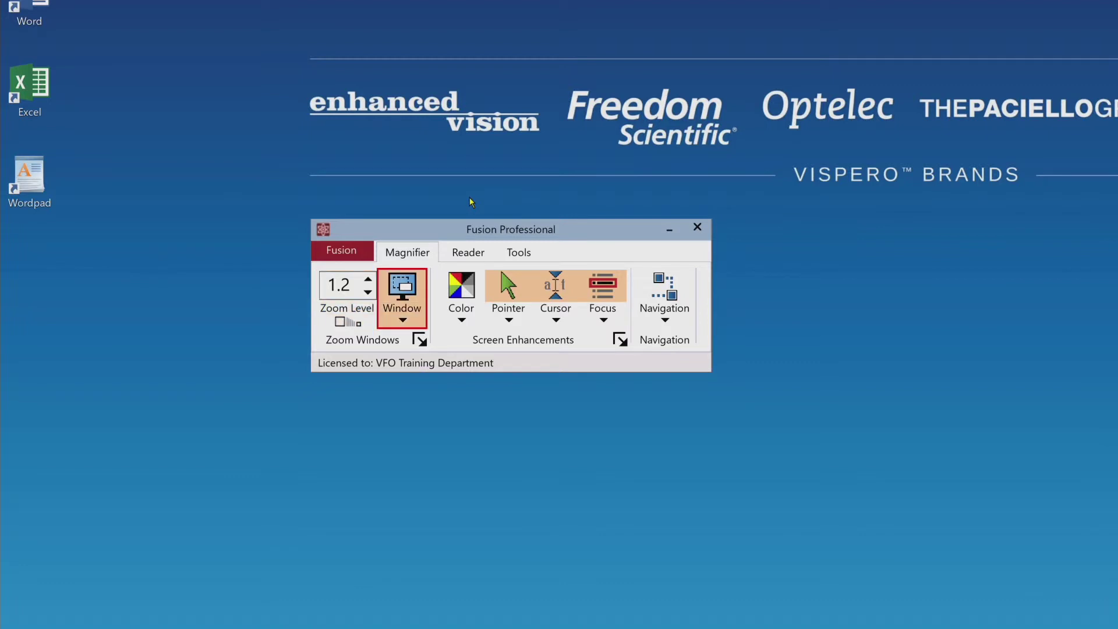
key("shift+Tab")
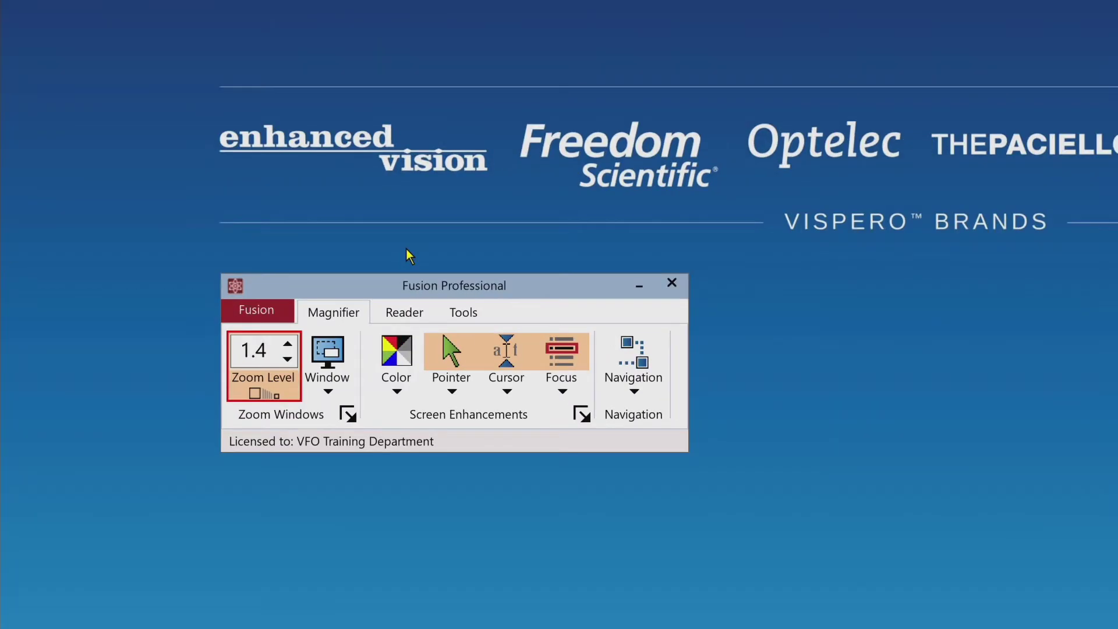
Step: Raise magnification twice with CAPS LOCK+Up, then toggle zoom off to 1x with CAPS LOCK+ENTER
key("Caps_Lock+Up")
key("Caps_Lock+Up")
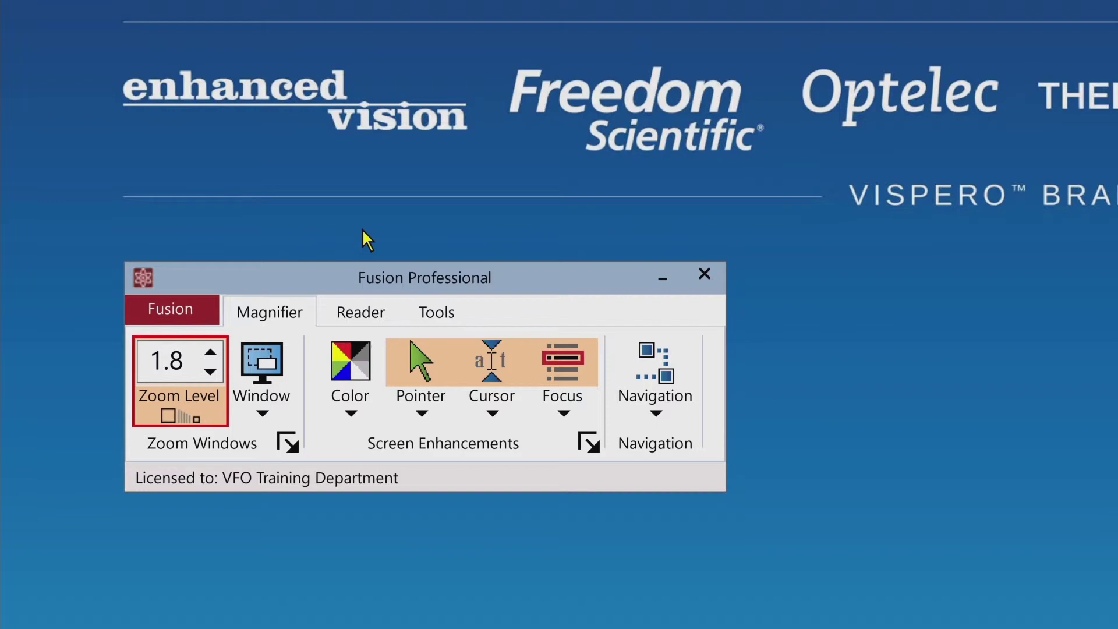
key("Caps_Lock+Up")
key("Caps_Lock+Up")
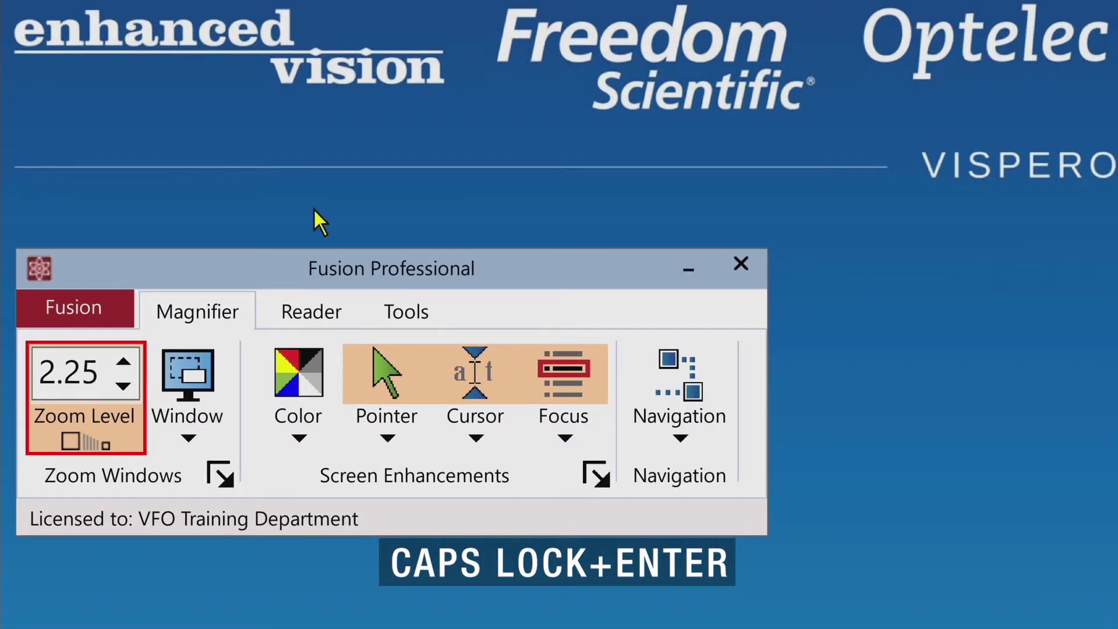
key("Caps_Lock+Return")
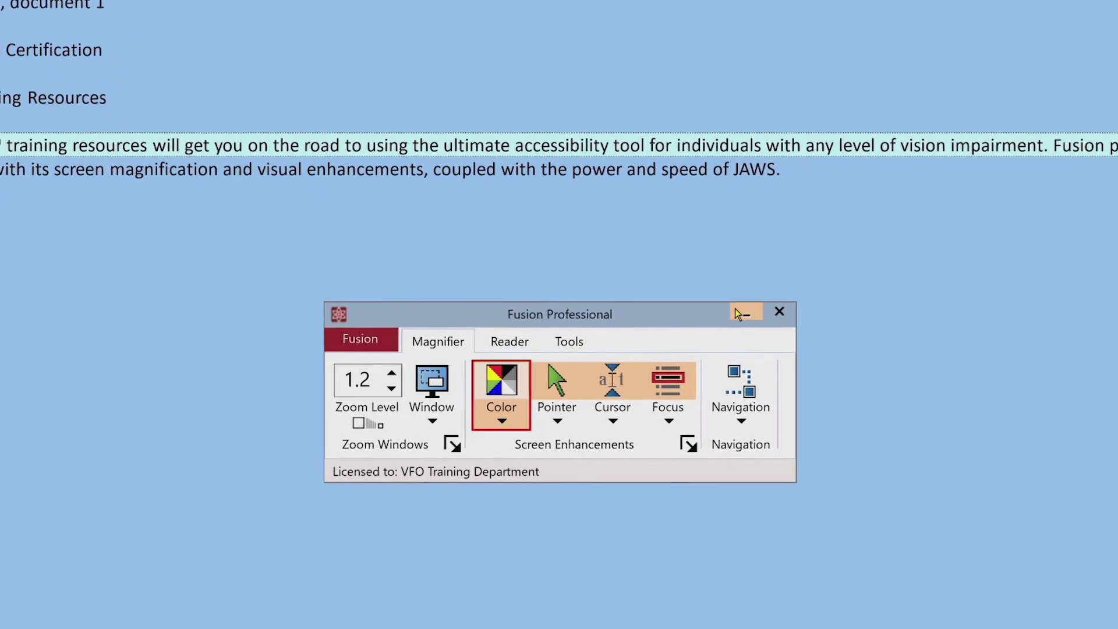
Step: Minimize the Fusion toolbar, restore it with Alt+Shift+U, then hide it again with Alt+Shift+U
left_click(747, 292)
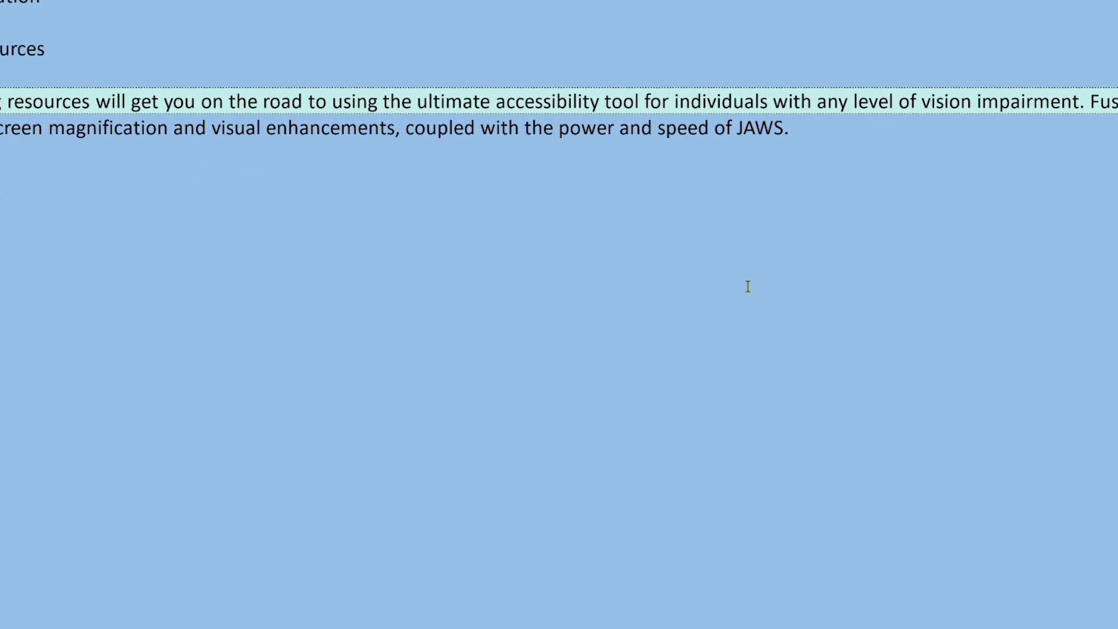
key("alt+shift+u")
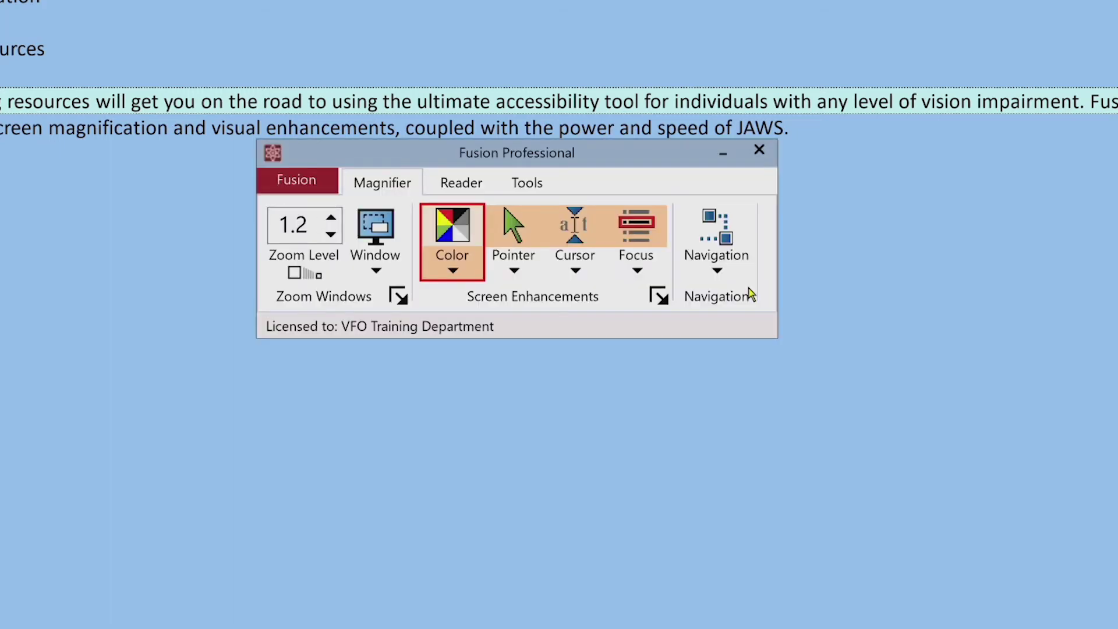
key("alt+shift+u")
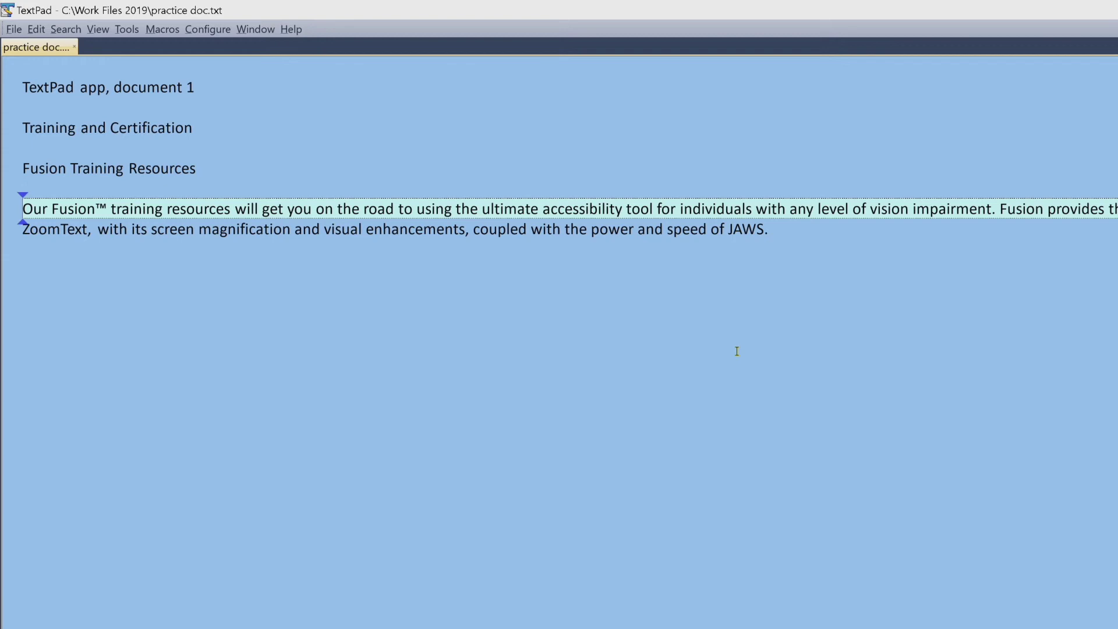
Step: Bring back the hidden Fusion Professional toolbar with CAPS LOCK+CTRL+U
key("ctrl+Caps_Lock+u")
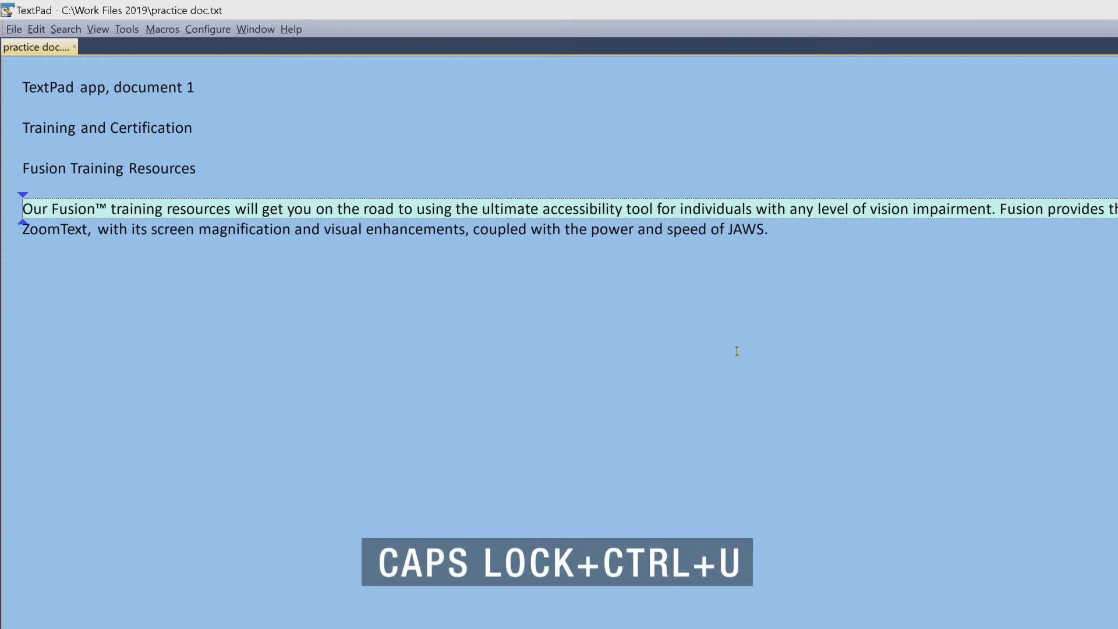